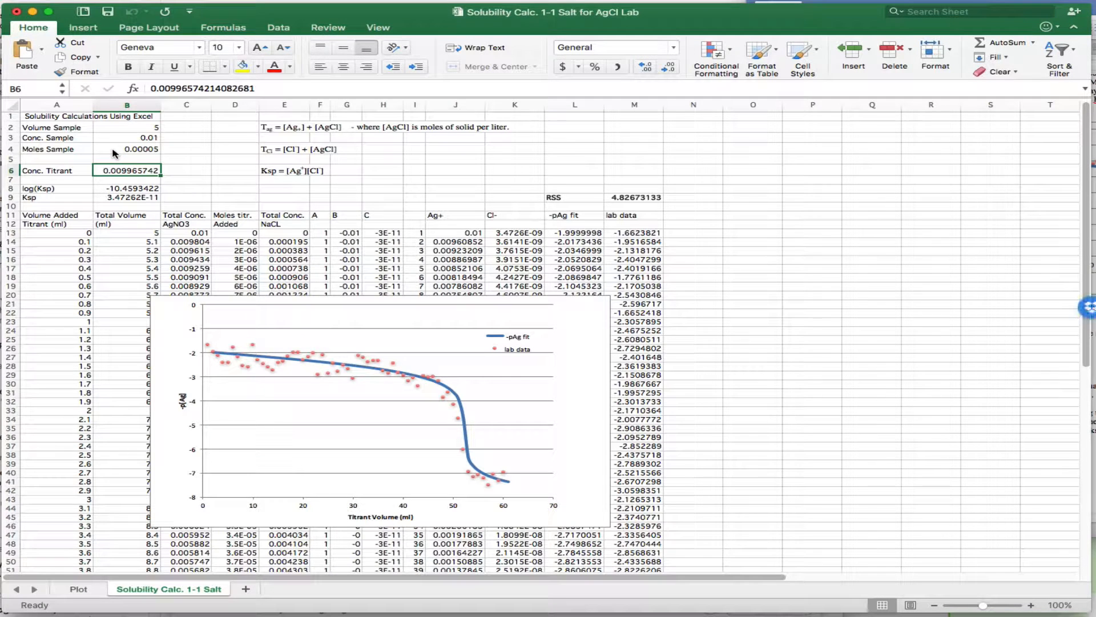
- Set the titrant concentration in cell B6 to 0.01
click(114, 152)
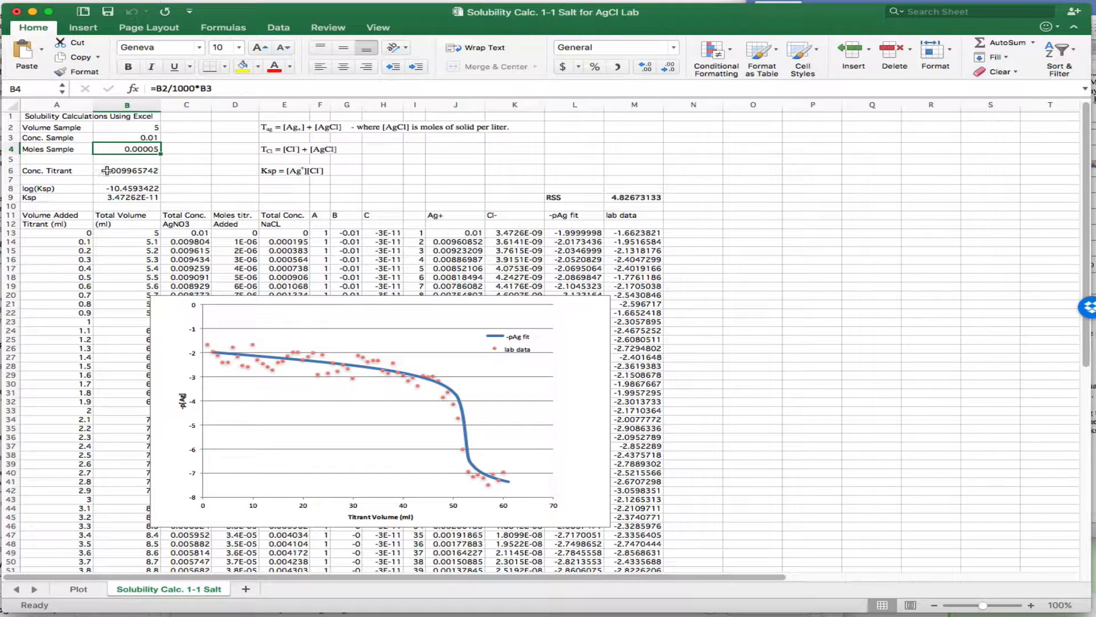
click(137, 171)
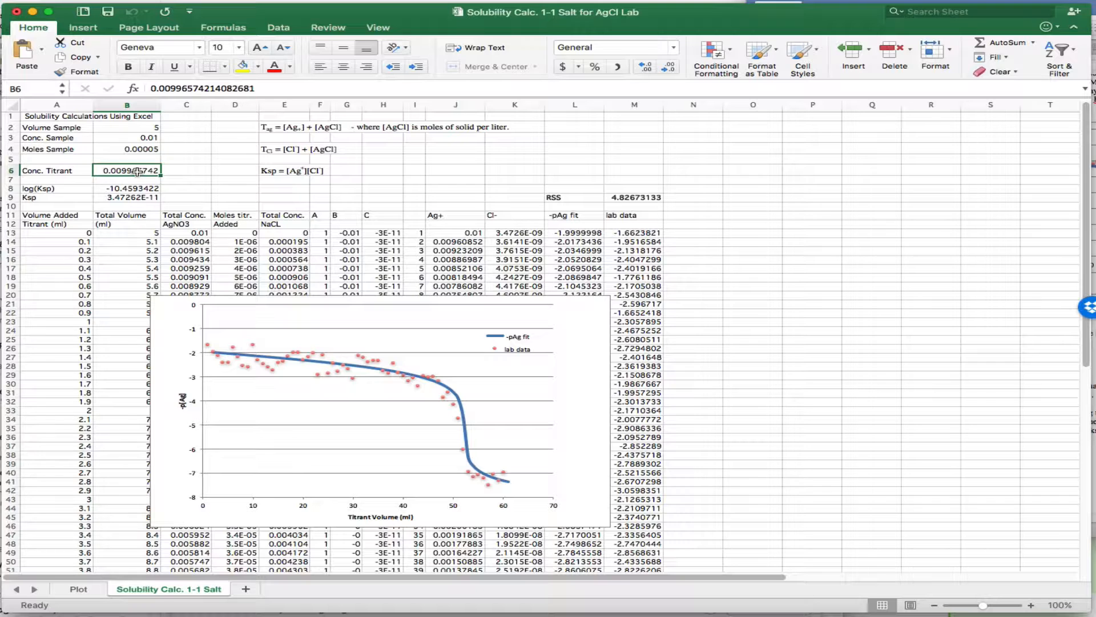
text(0.01)
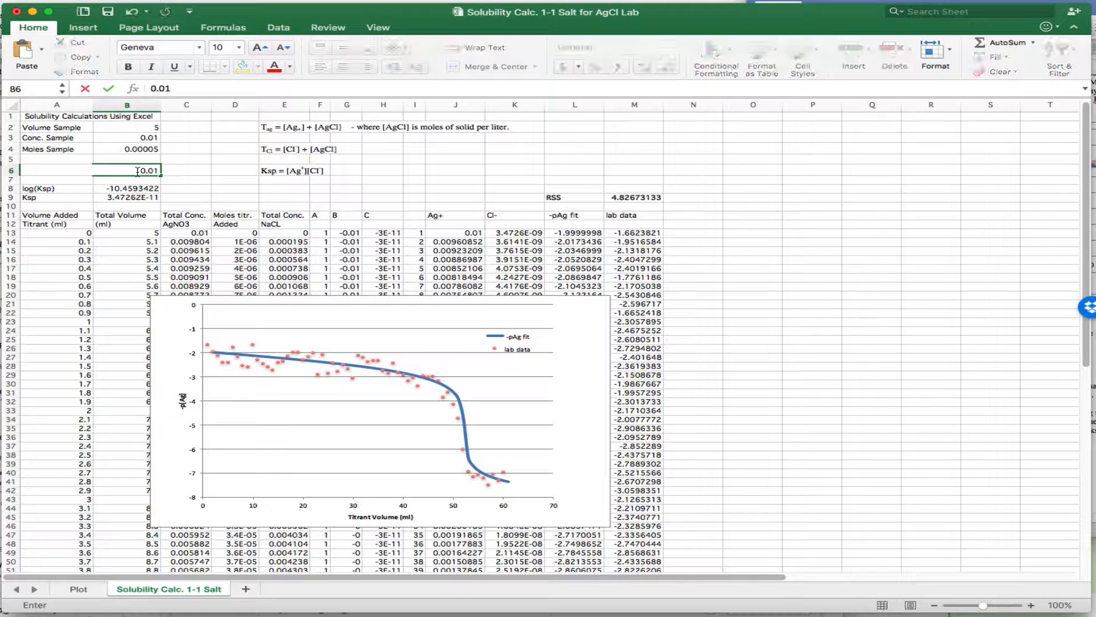
key(Return)
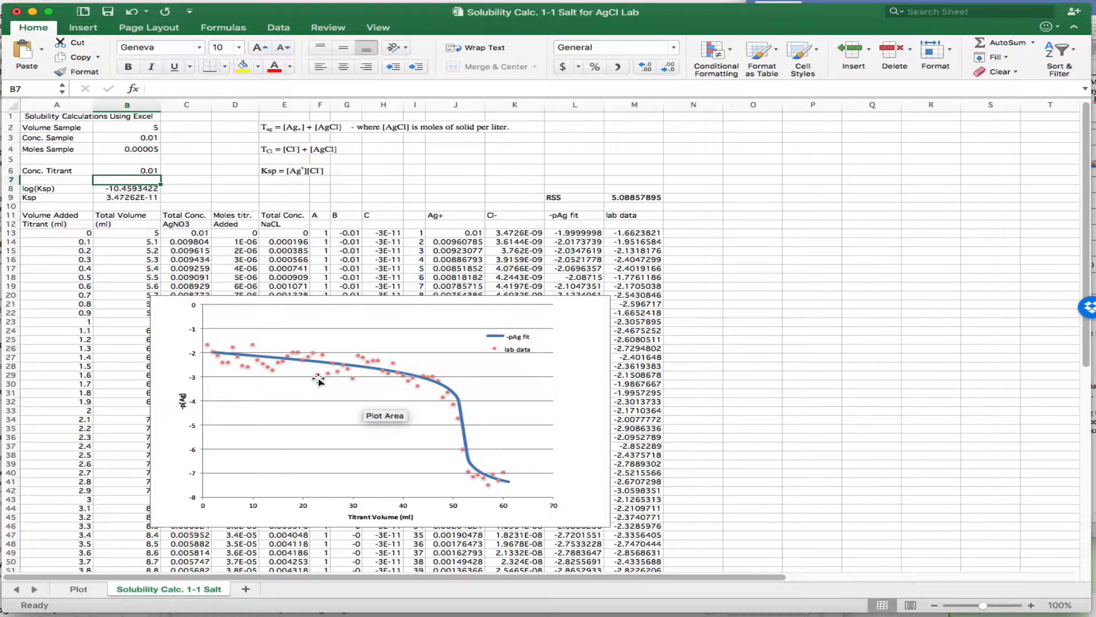
- Examine the log(Ksp) cell and the first data row's A, B, C, Ag+, Cl-, -pAg fit and lab data entries and formulas
mouse_move(317, 364)
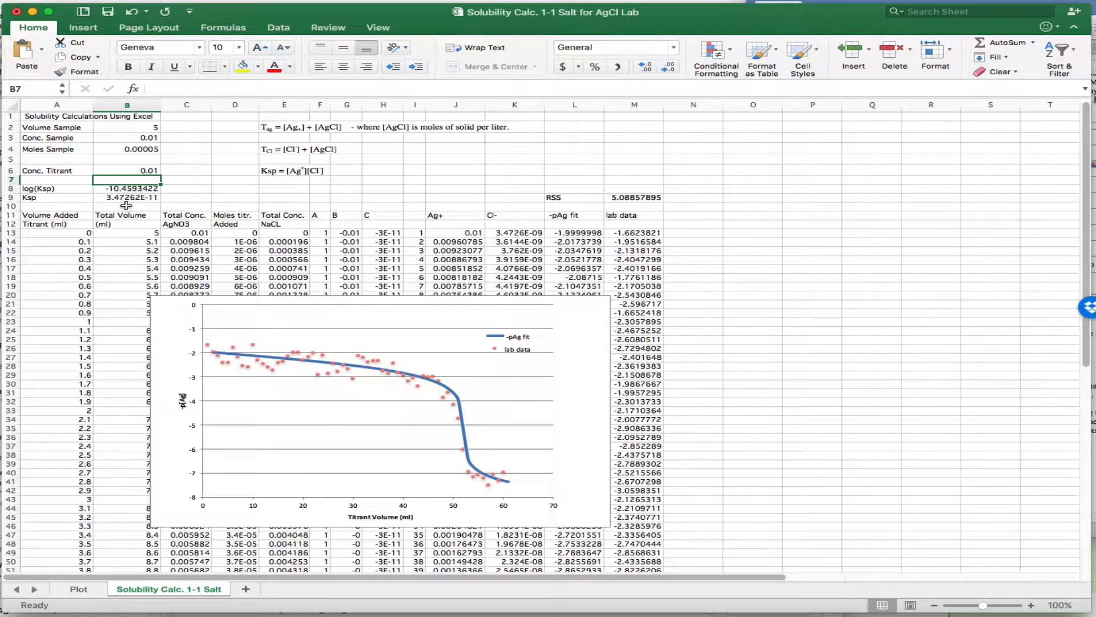
scroll(146, 202, down, 1)
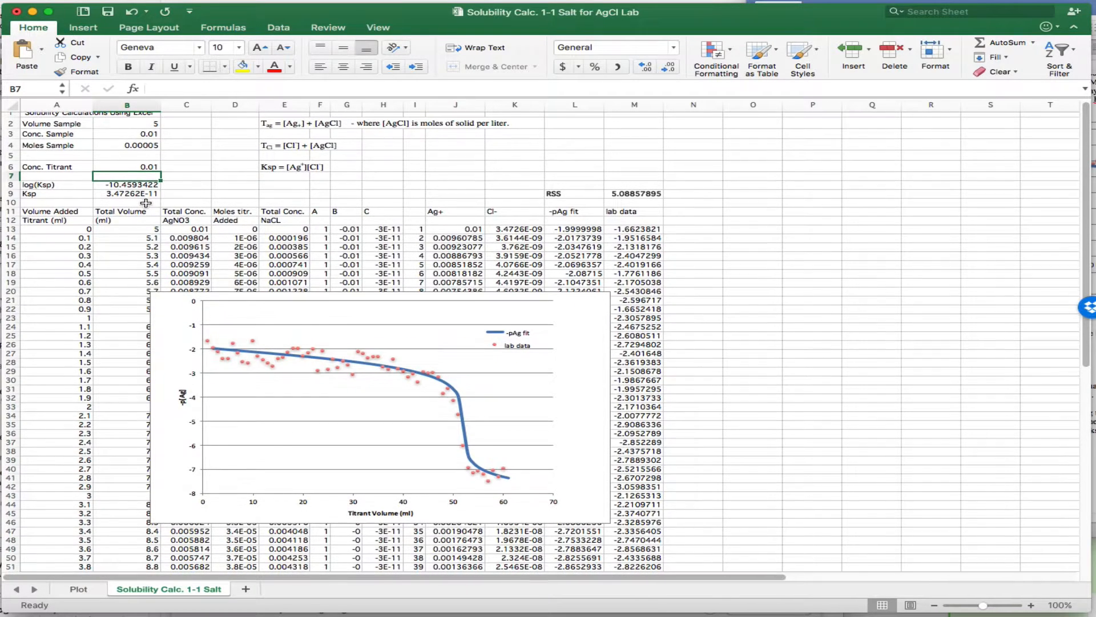
scroll(139, 202, up, 1)
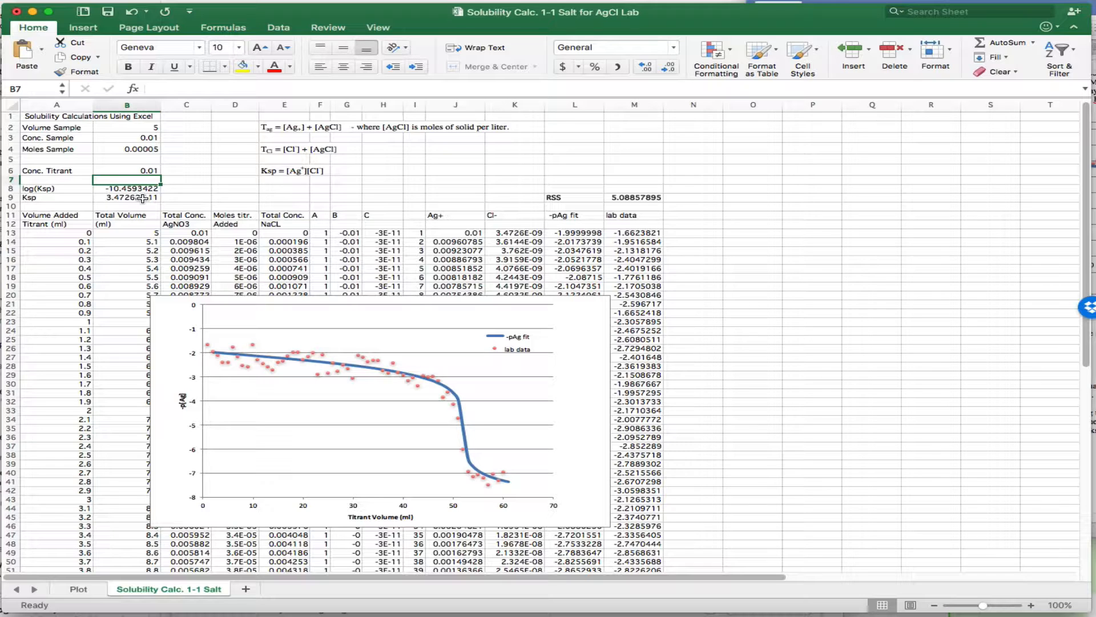
click(123, 188)
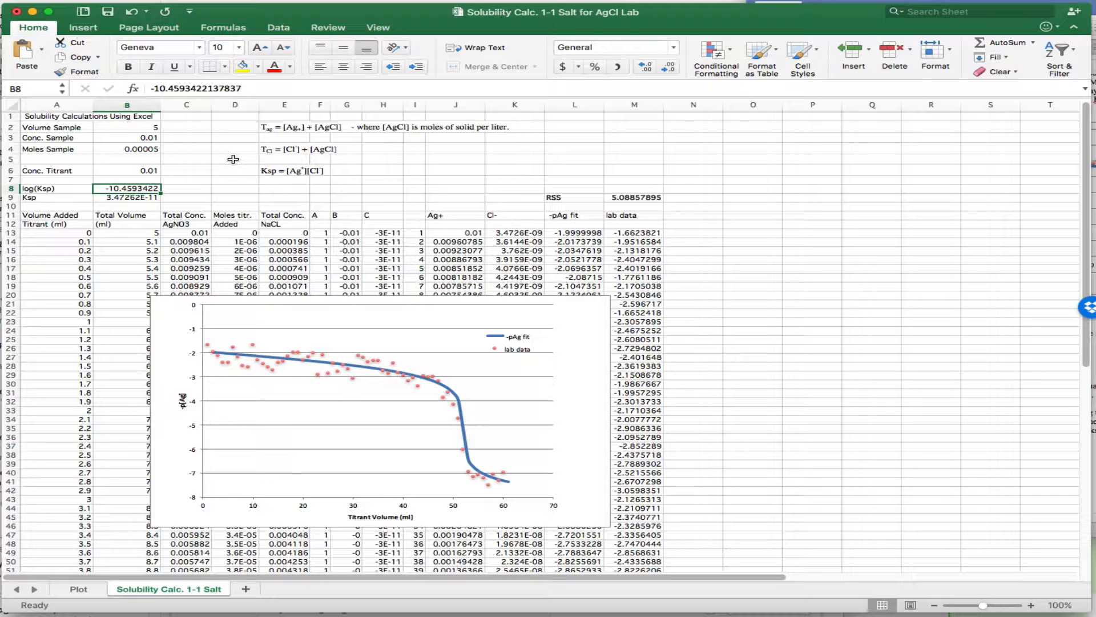
click(320, 233)
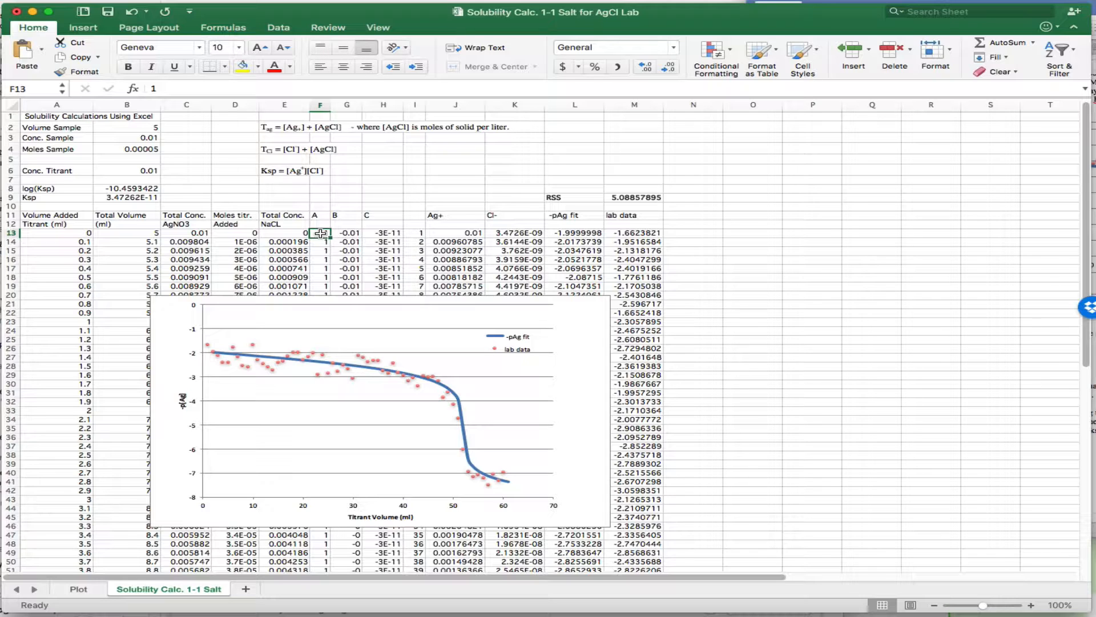
click(346, 233)
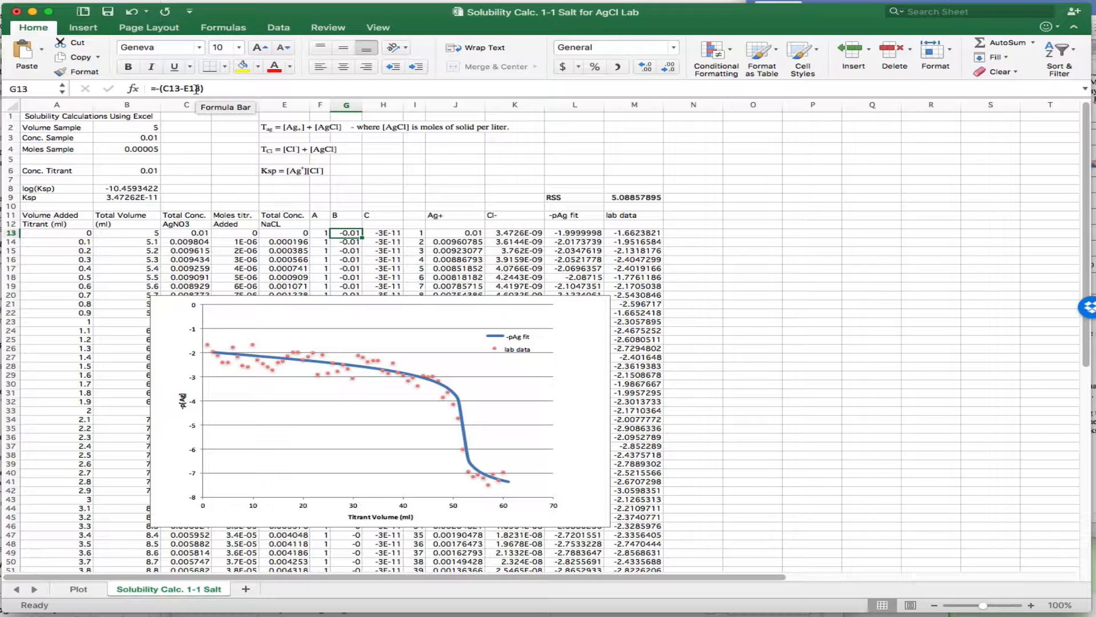
click(392, 234)
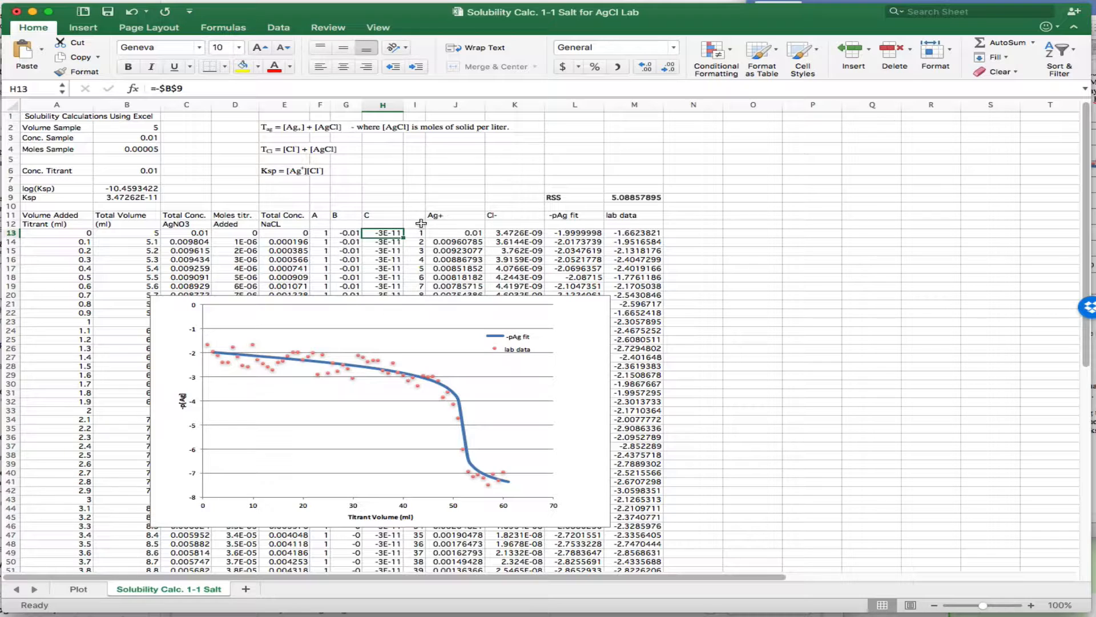
click(453, 233)
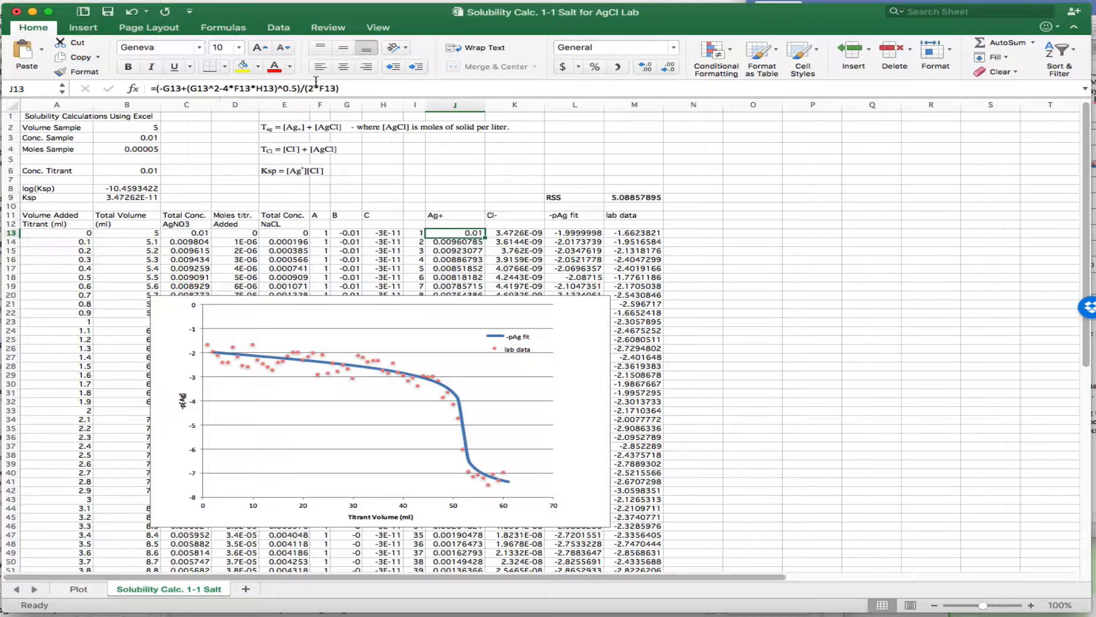
click(348, 89)
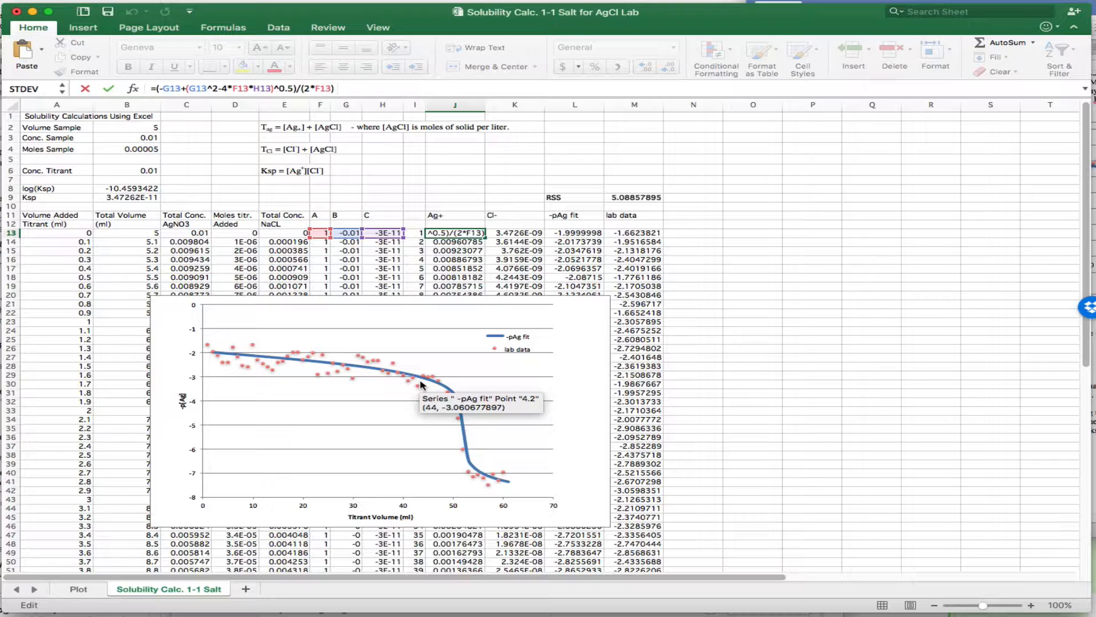
key(Tab)
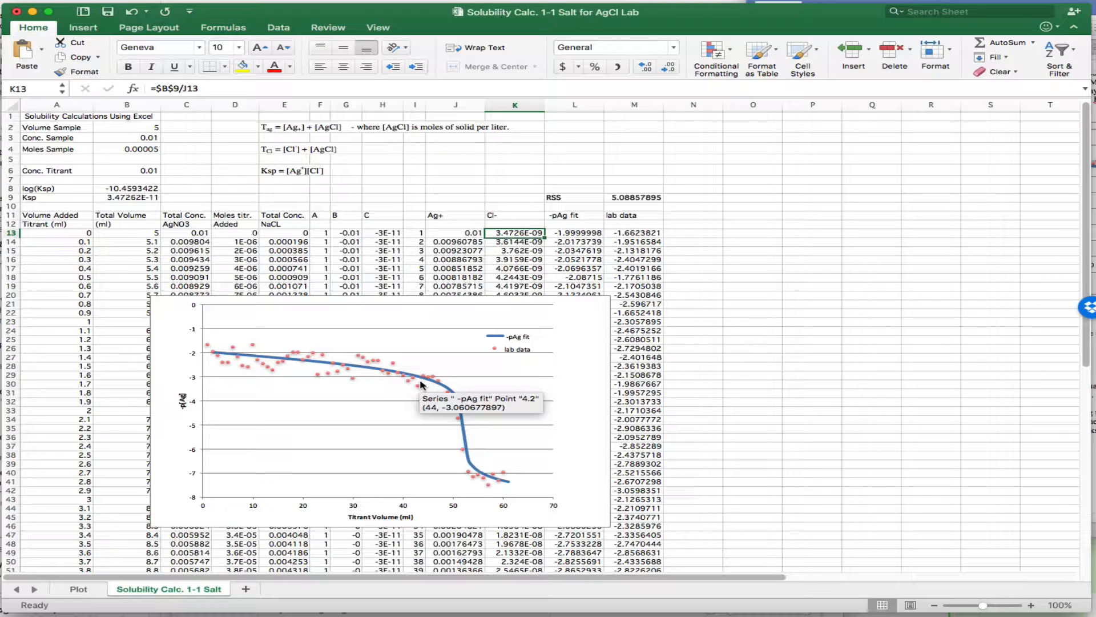
key(Right)
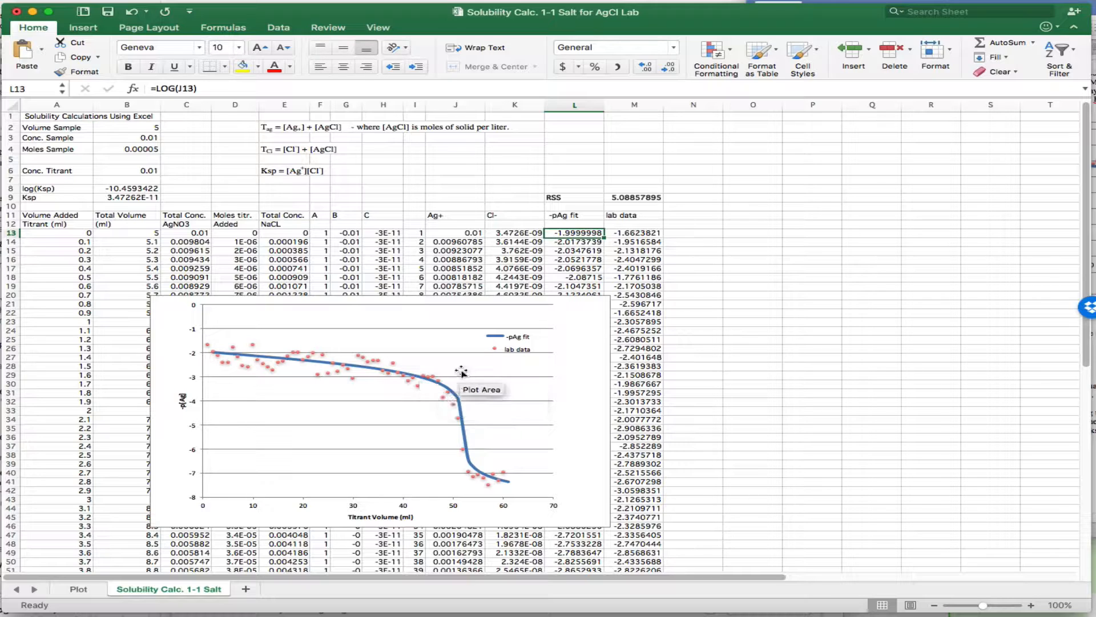
click(647, 233)
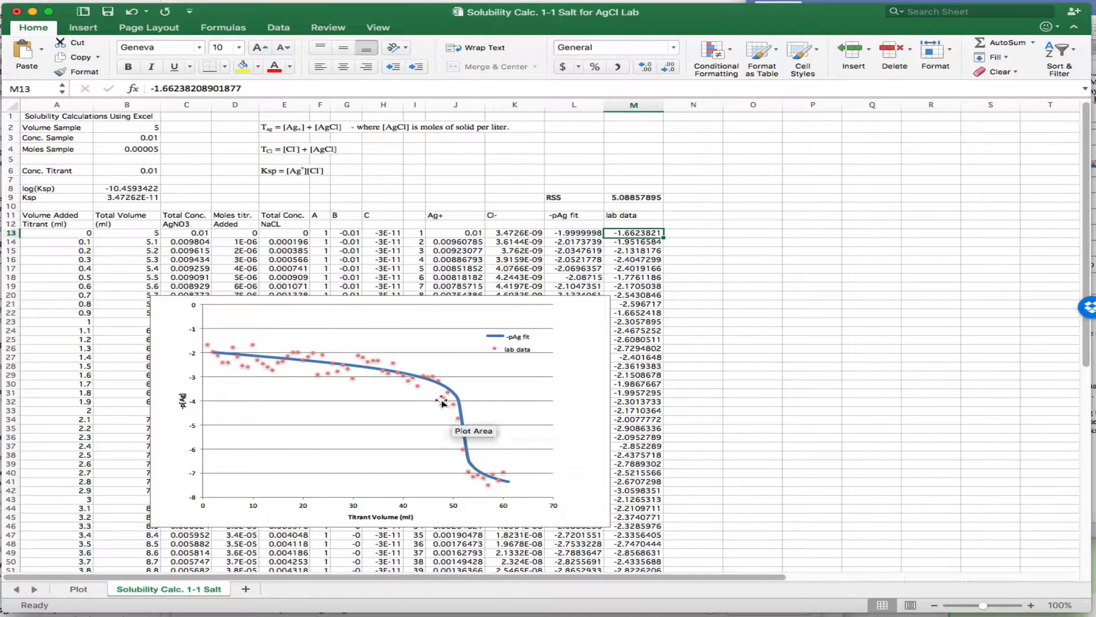
- Set the log(Ksp) starting guess in cell B8 to -8
click(125, 188)
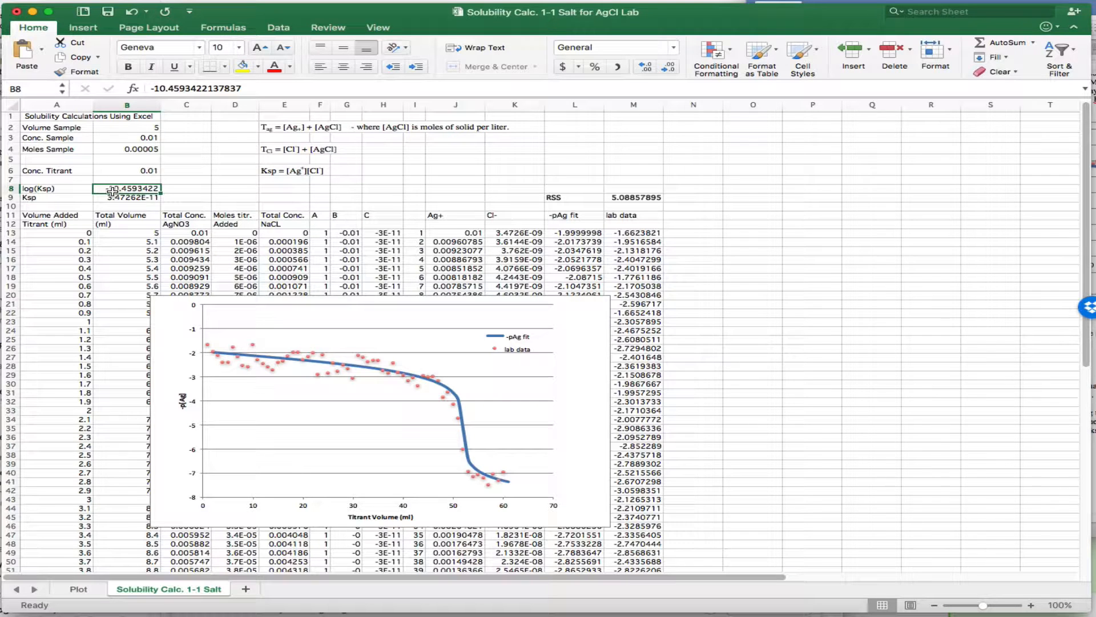
text(-8)
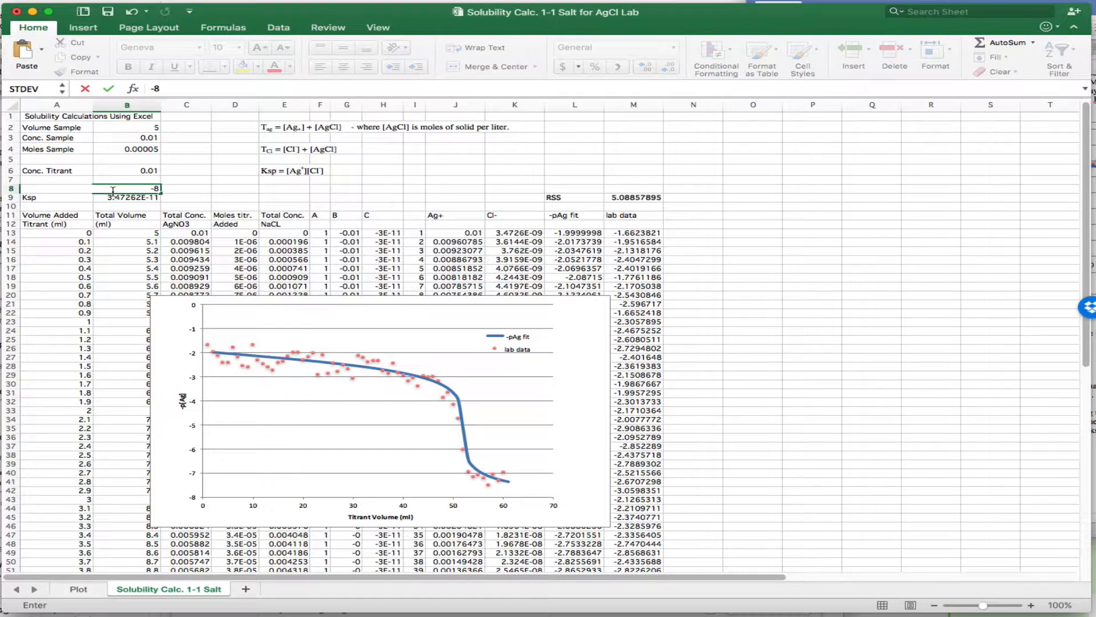
key(Return)
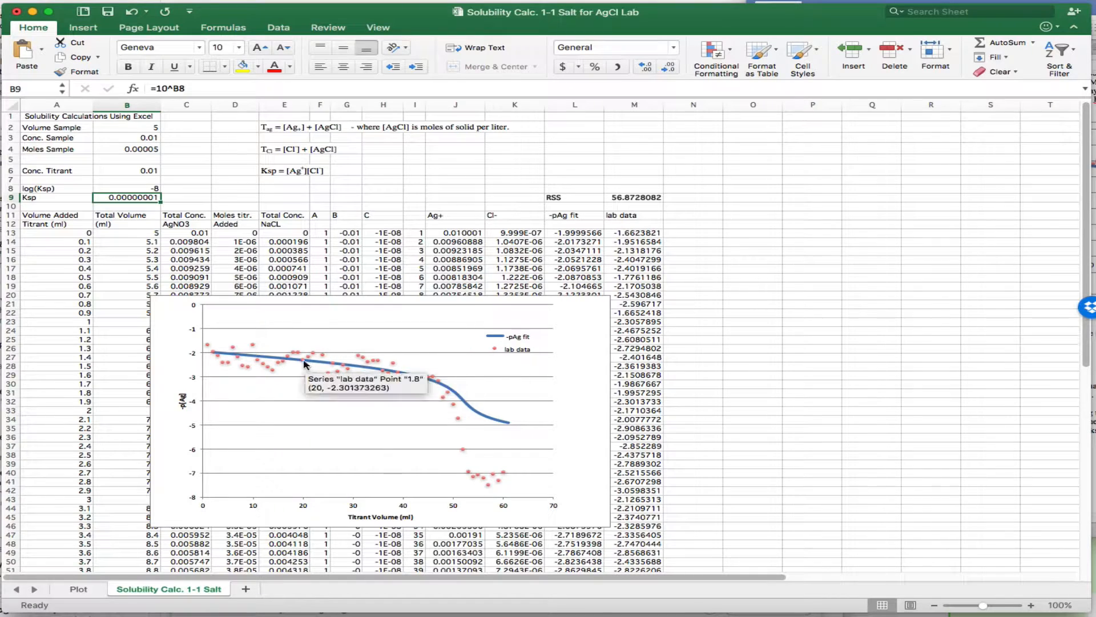
- Compare the fitted curve with the lab data and inspect the RSS formula in cell M9
mouse_move(477, 412)
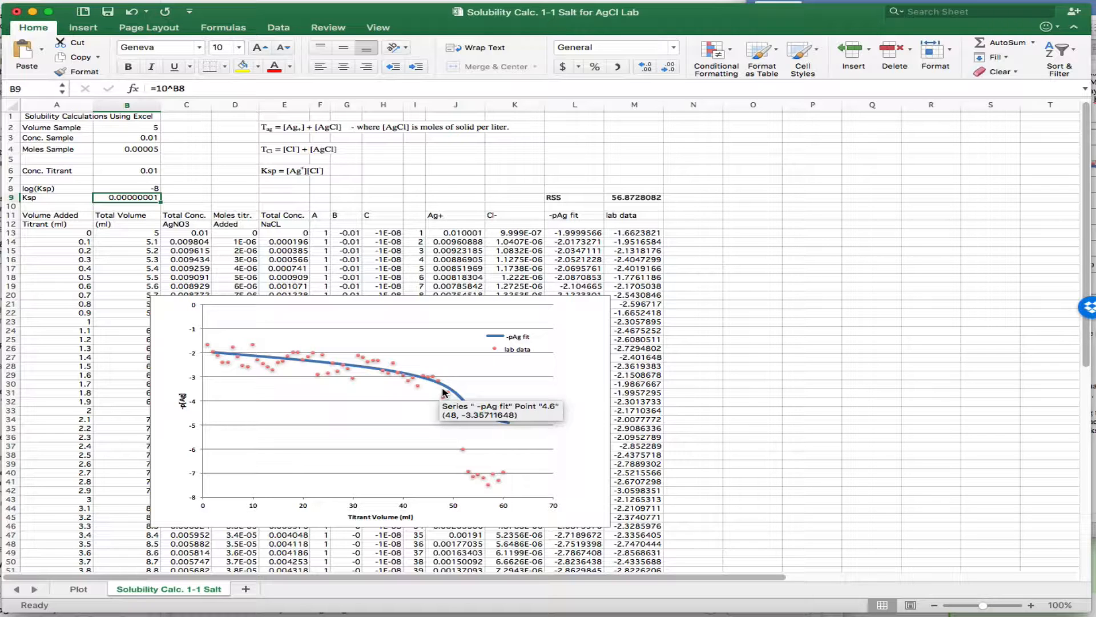
scroll(445, 393, down, 1)
scroll(445, 393, right, 1)
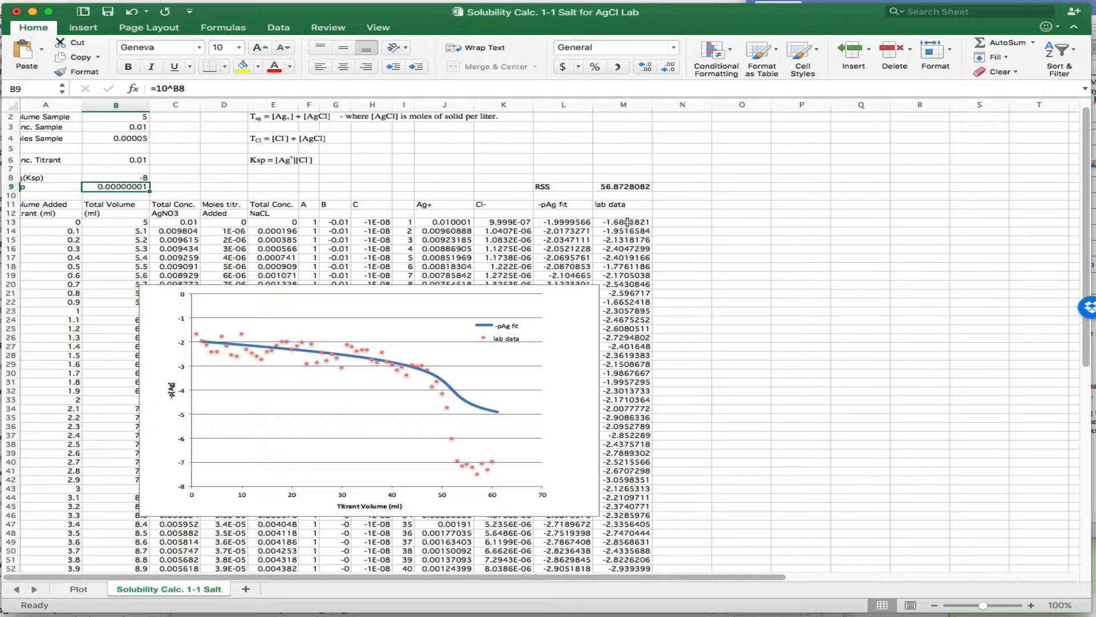
scroll(627, 221, right, 1)
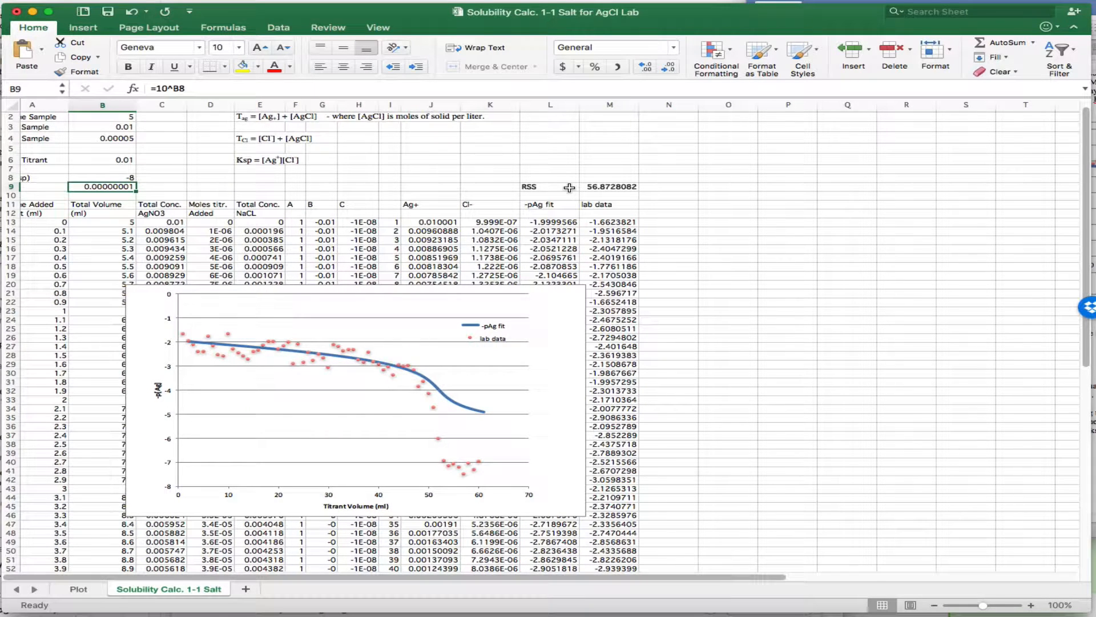
click(607, 187)
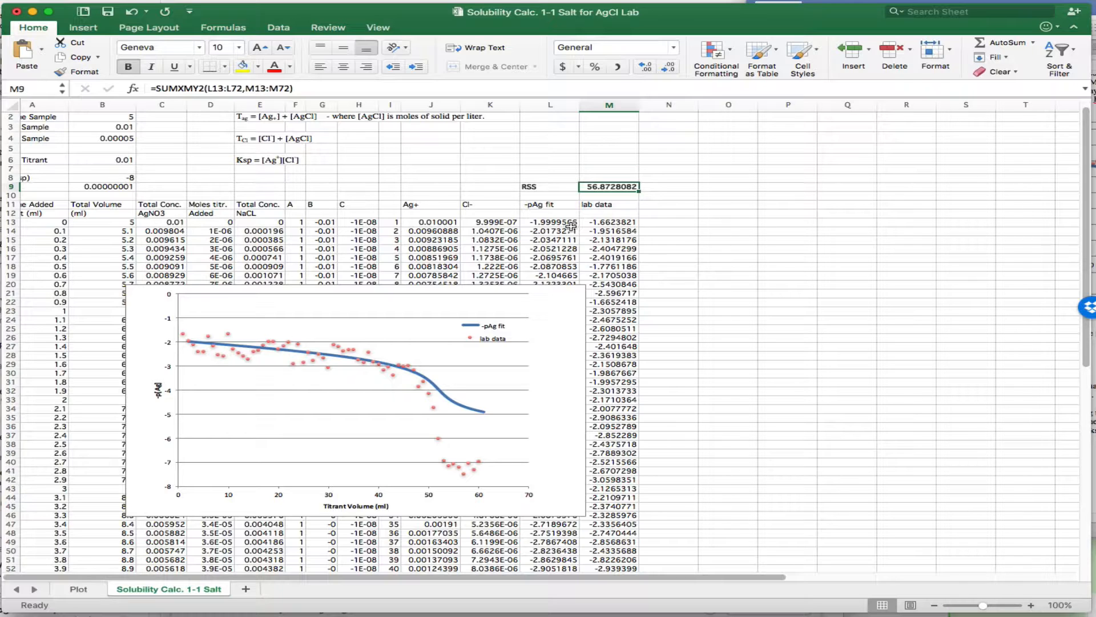
scroll(429, 185, up, 1)
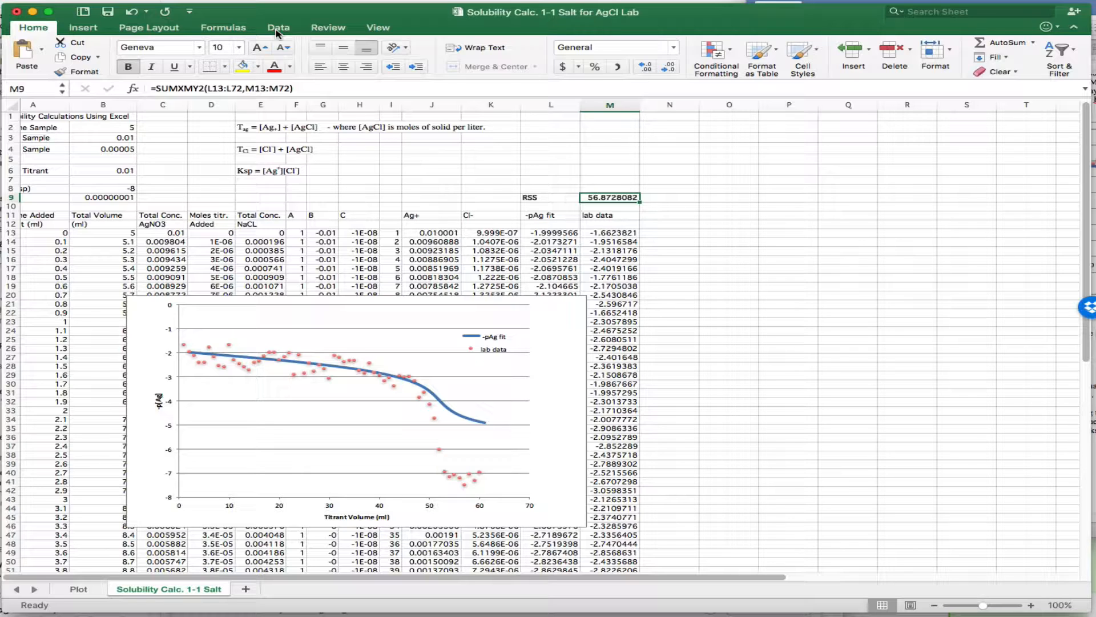
- Check that the Solver Add-In is enabled among the available add-ins
click(277, 30)
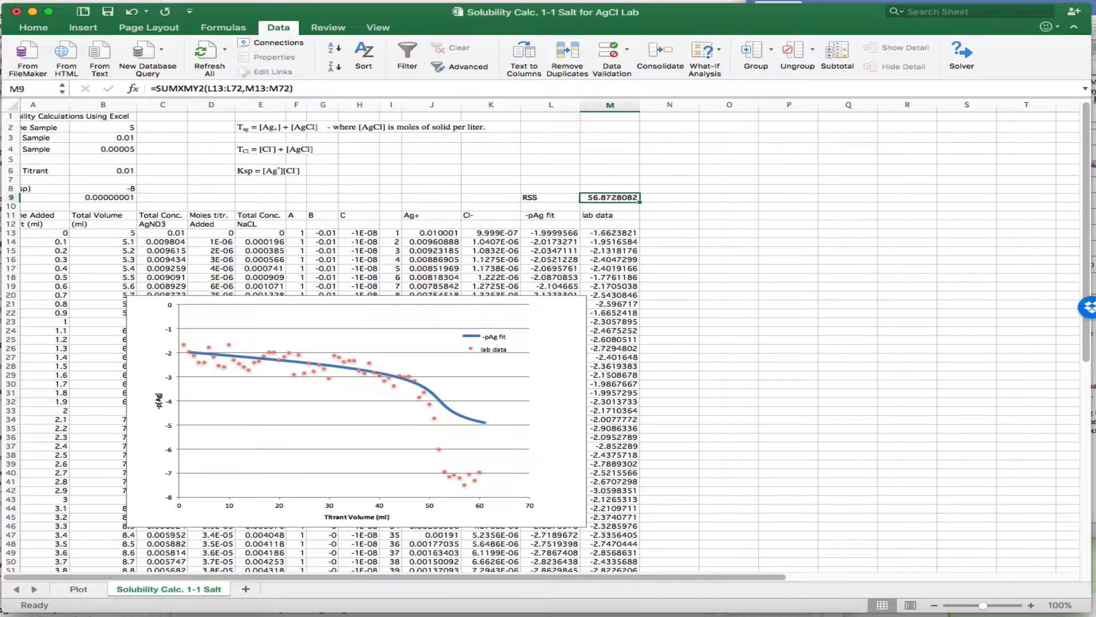
click(1, 2)
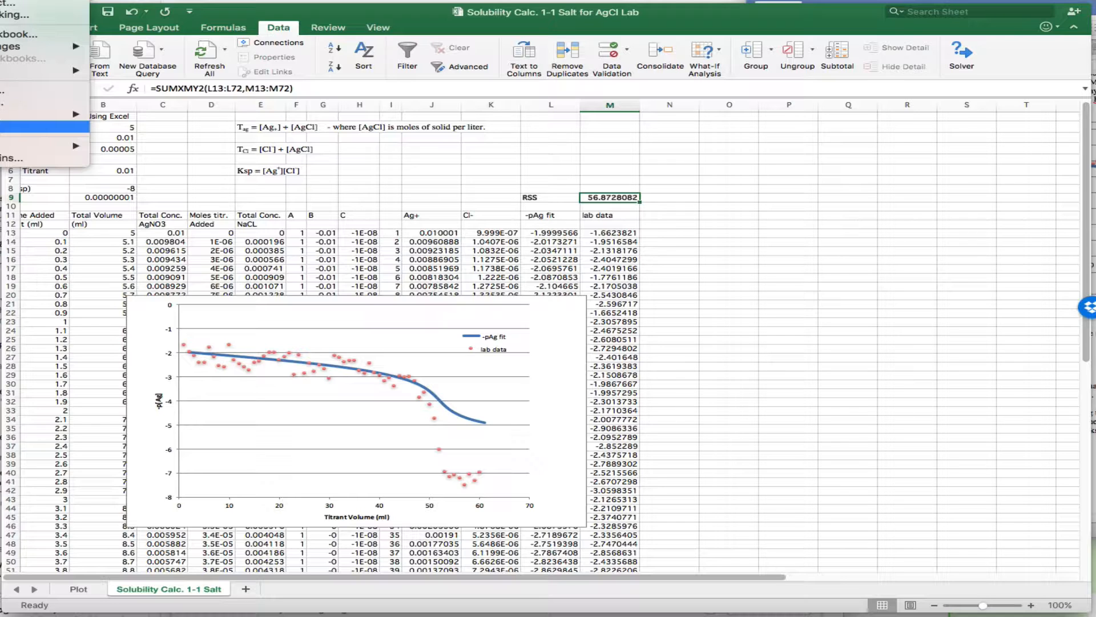
click(5, 165)
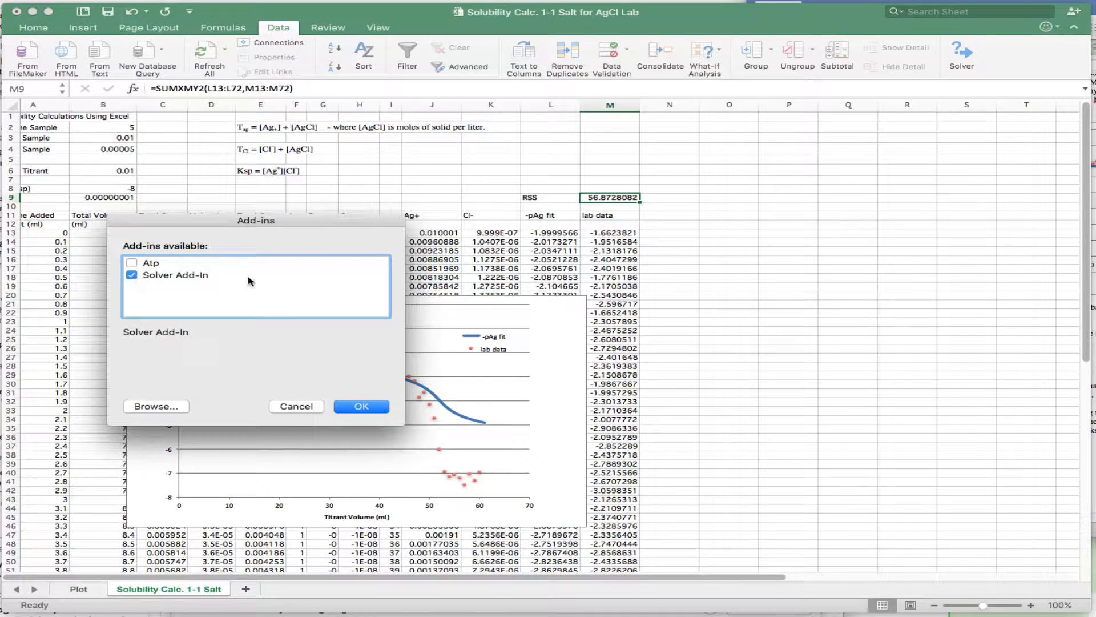
click(362, 407)
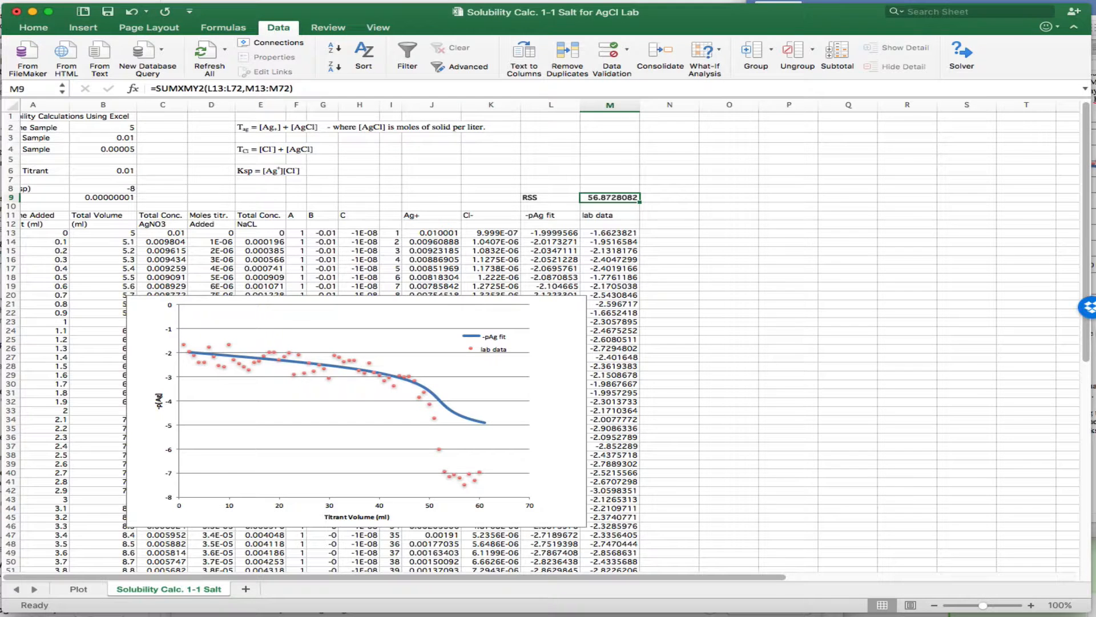
- Open Solver with the RSS cell $M$9 as the objective to minimize and set the changing variable cells to only $b$8
click(2, 0)
mouse_move(0, 0)
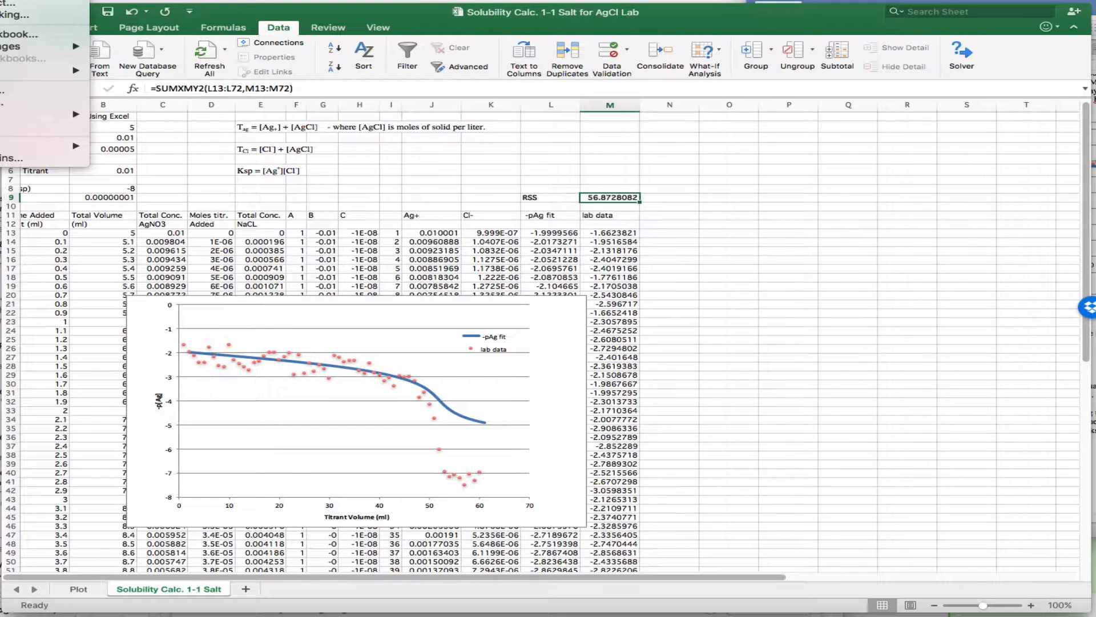
click(11, 127)
drag(594, 231, 788, 152)
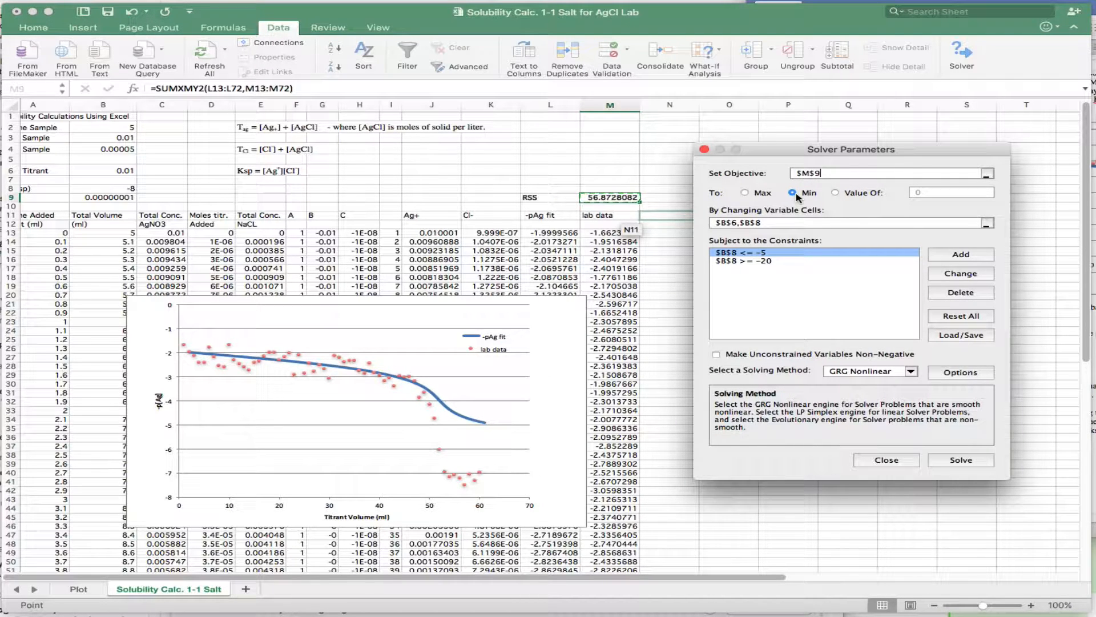
click(782, 223)
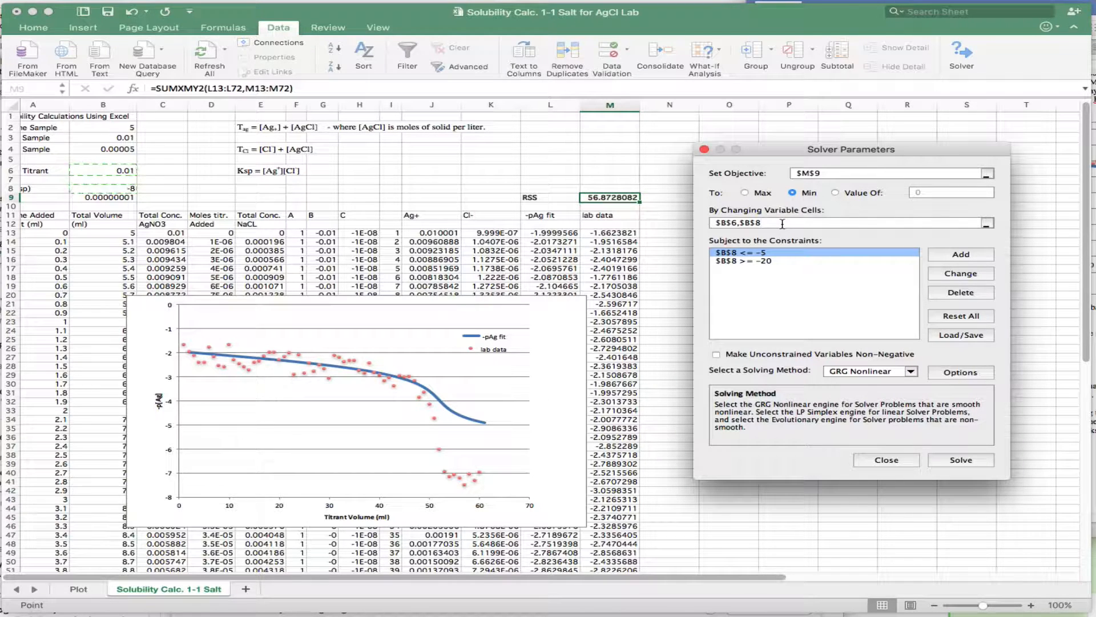
key(BackSpace)
key(BackSpace)
key(BackSpace)
key(BackSpace)
key(BackSpace)
key(BackSpace)
key(BackSpace)
key(BackSpace)
key(BackSpace)
click(730, 222)
text($b$8)
click(748, 223)
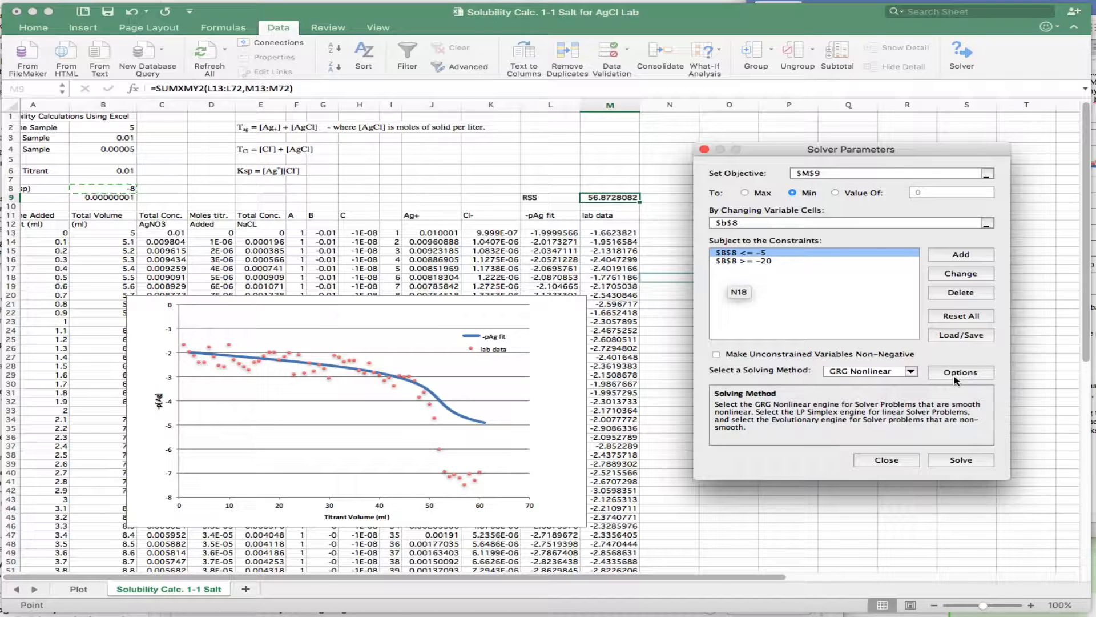
- Solve for log(Ksp), keep the solver solution, and check the fitted curve against the lab data on the chart
click(953, 465)
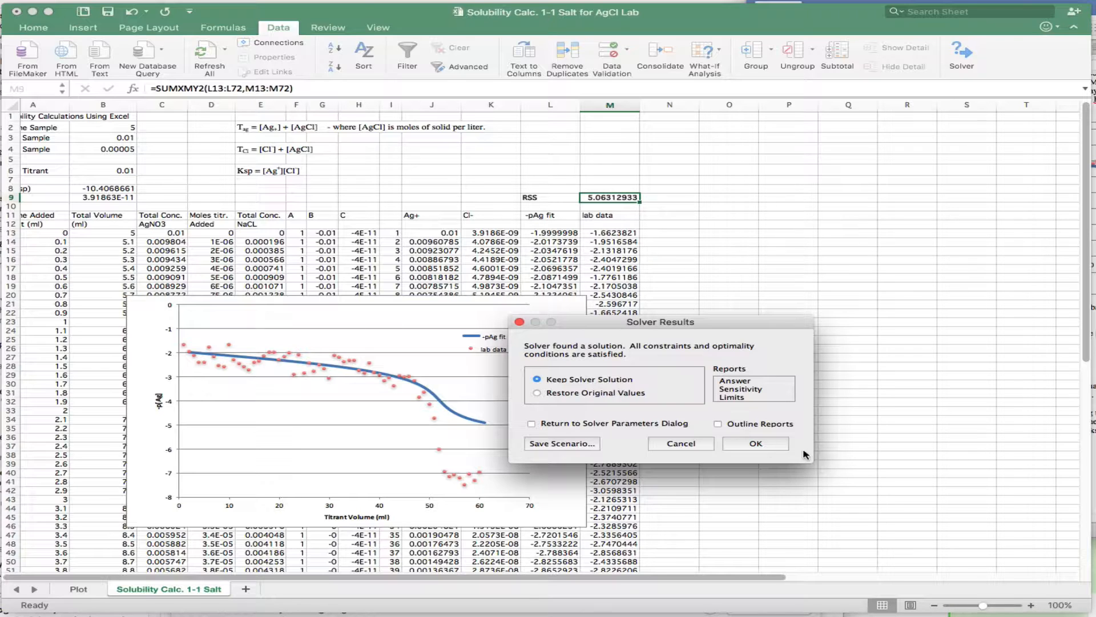
click(759, 446)
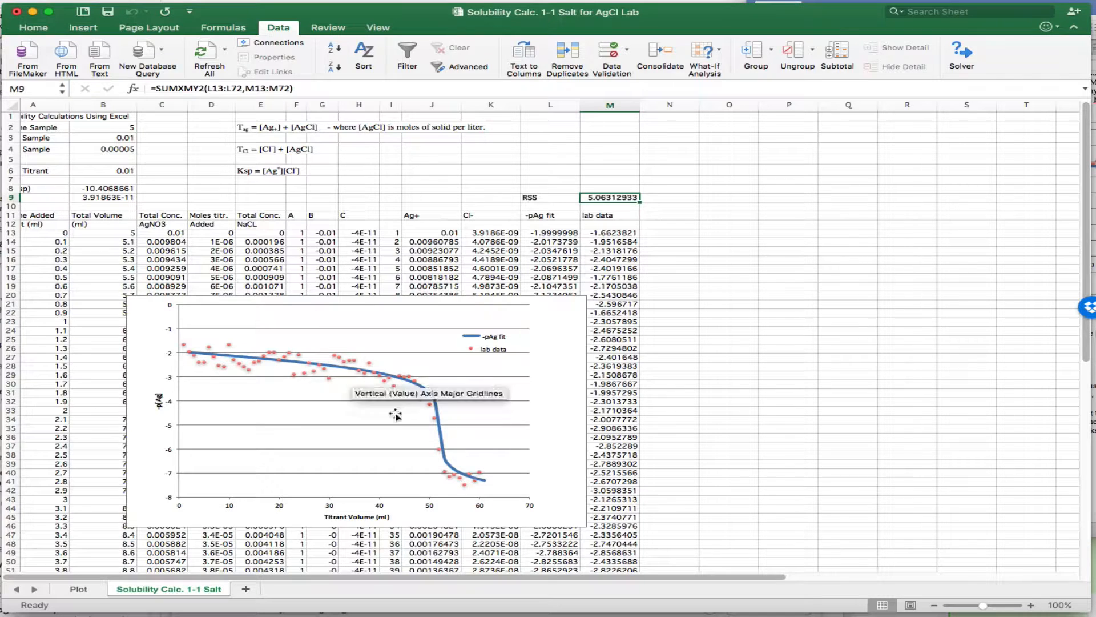
mouse_move(446, 484)
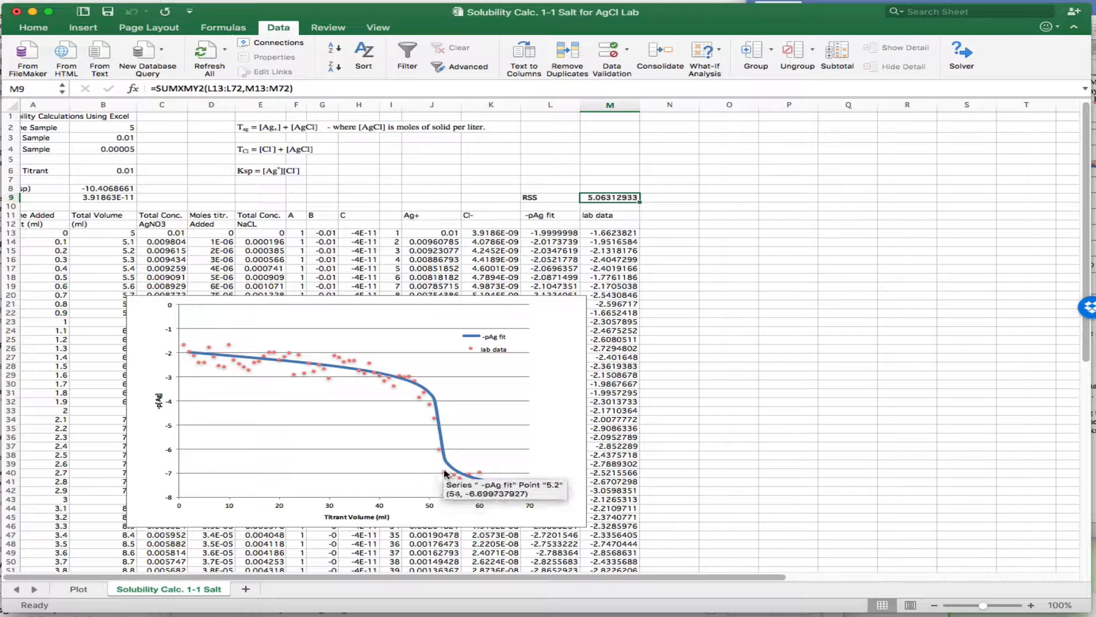
mouse_move(439, 441)
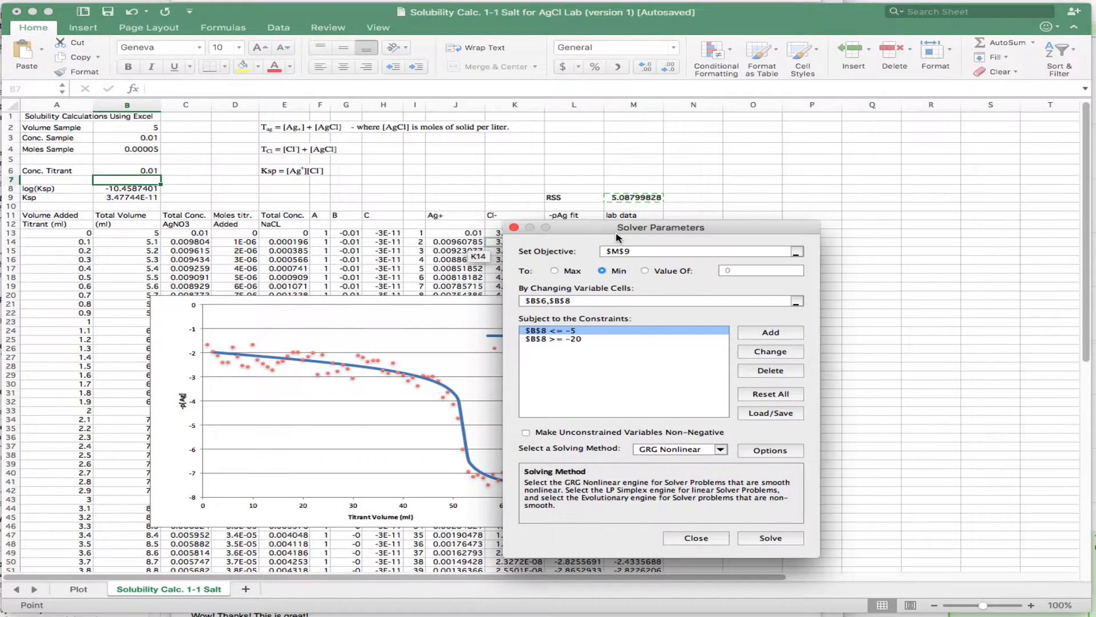
- Run Solver to minimize $M$9 by changing both $B$6 and $B$8, and keep the solver solution
drag(603, 228, 813, 149)
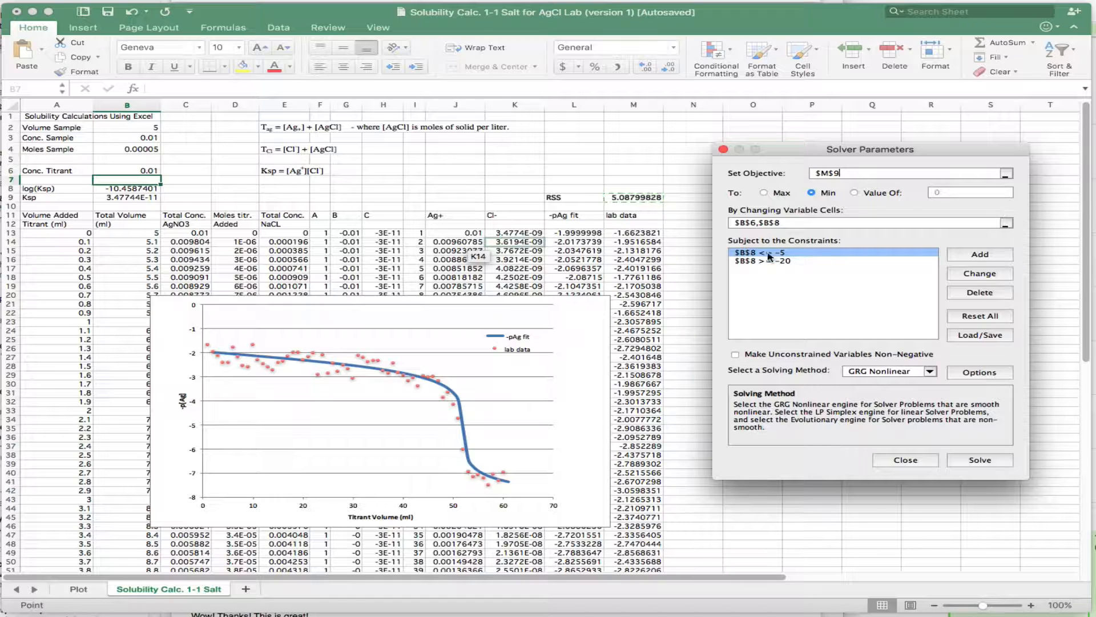
click(760, 223)
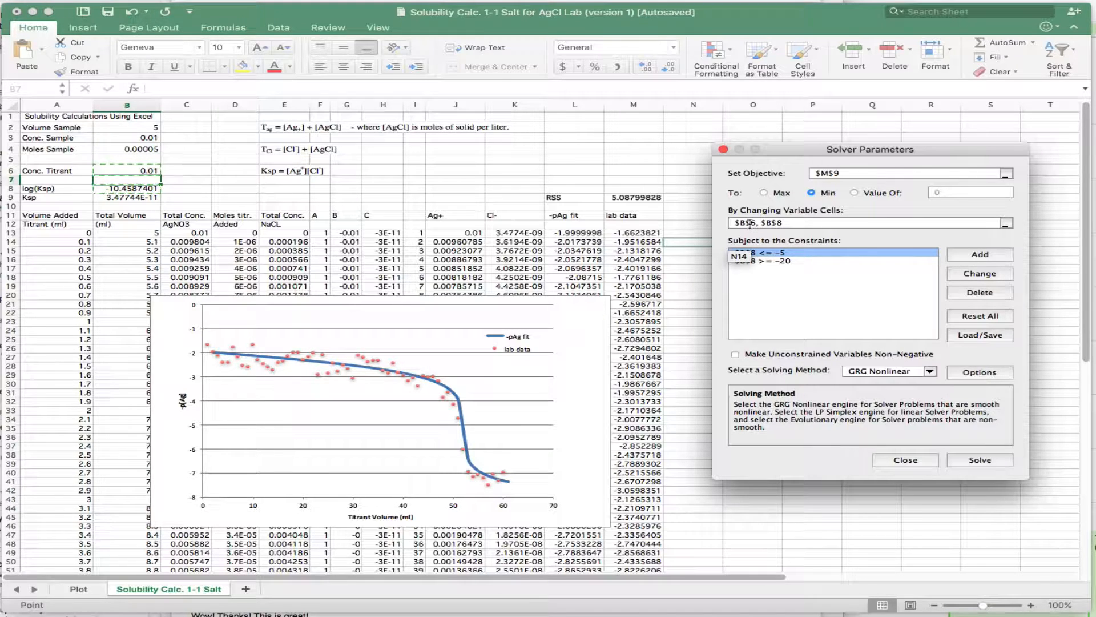
click(973, 465)
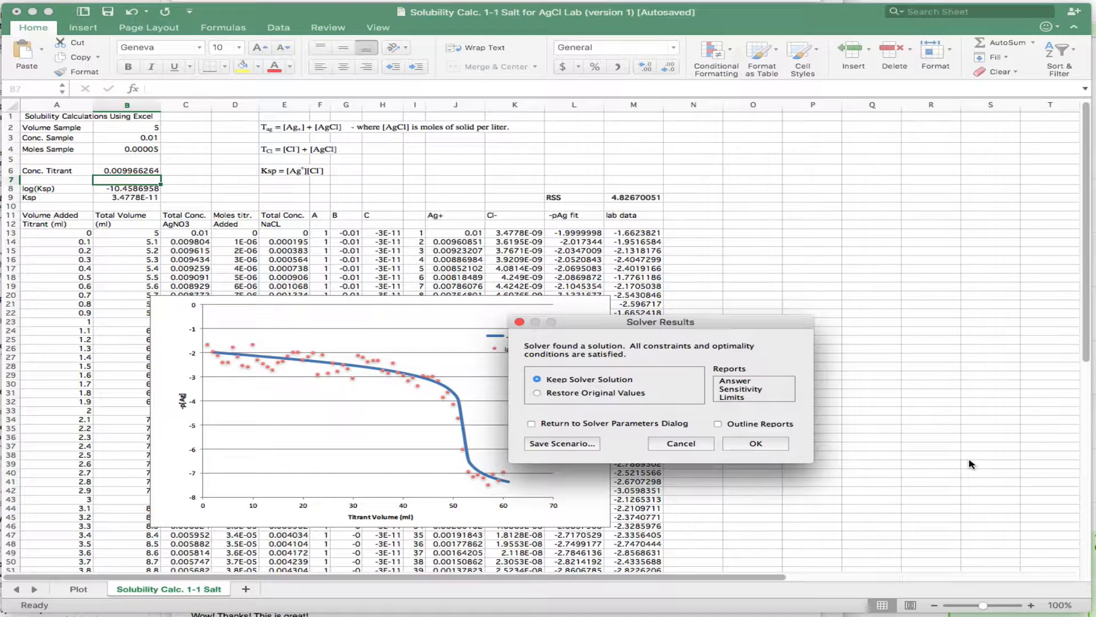
click(756, 443)
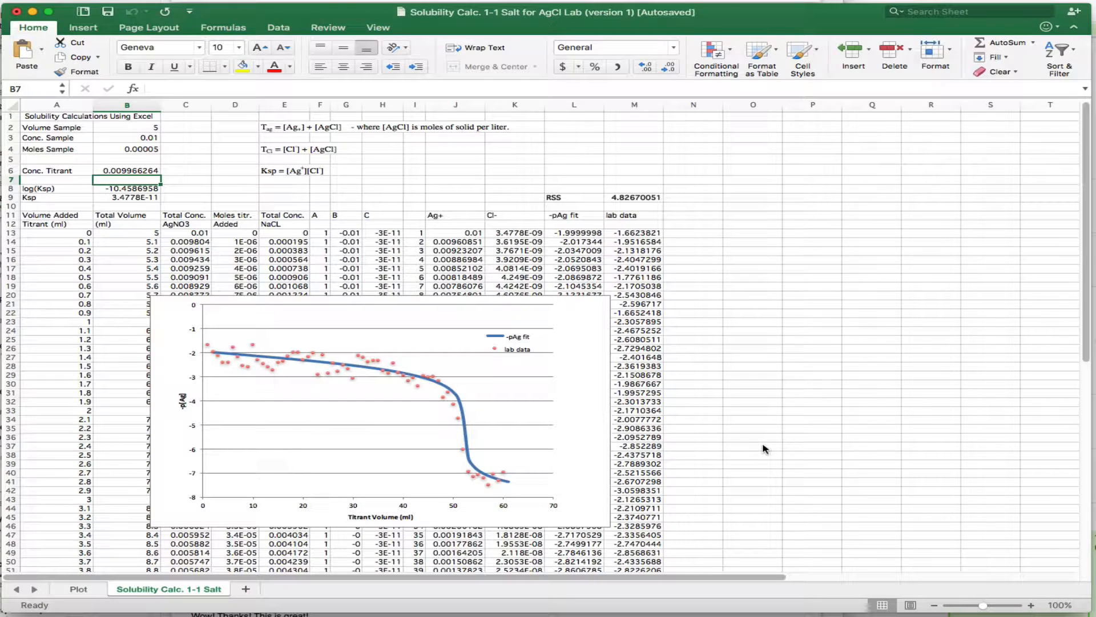